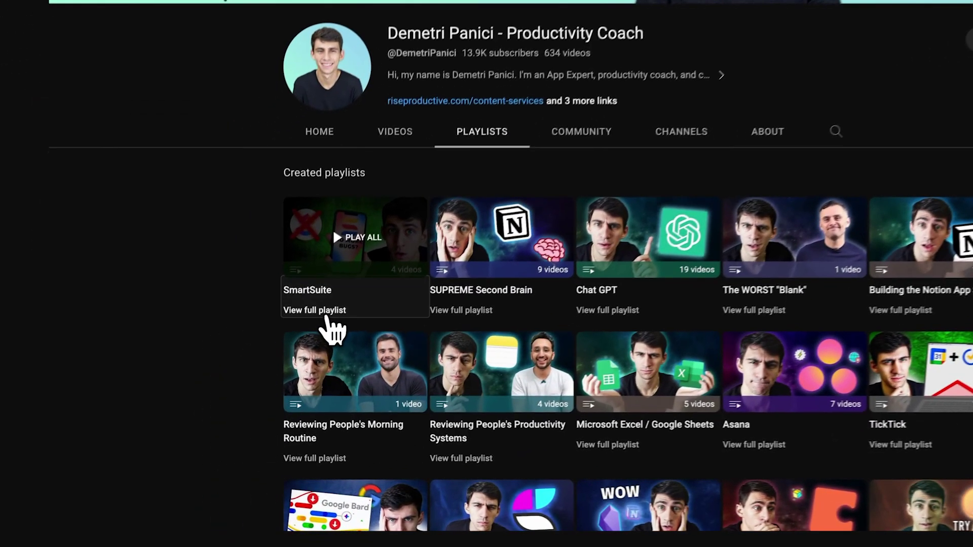
Step: Play the channel's SmartSuite playlist from its Playlists tab
left_click(327, 315)
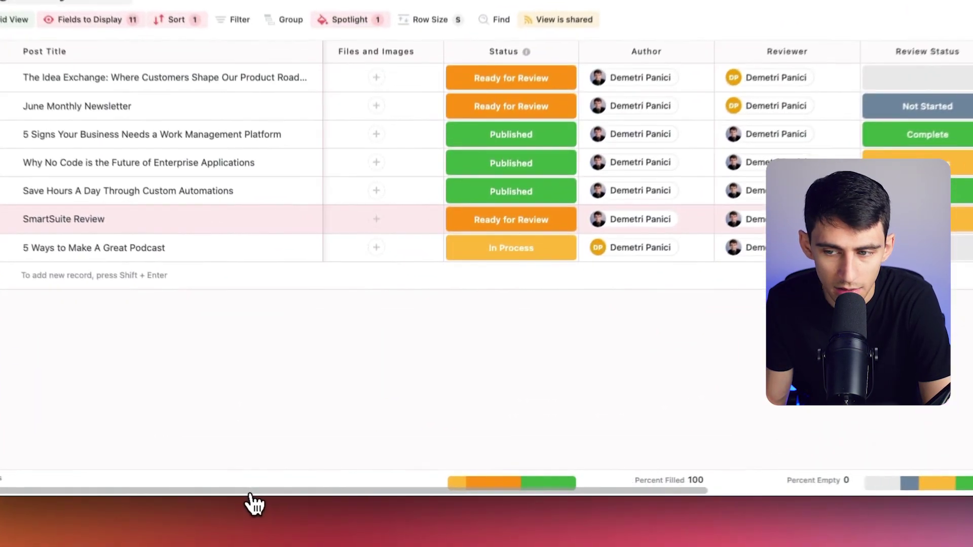
Step: Preview the available field types, then open 'The Idea Exchange: Where Customers Shape Our Product Roadmap' record
left_click_drag(283, 492, 539, 491)
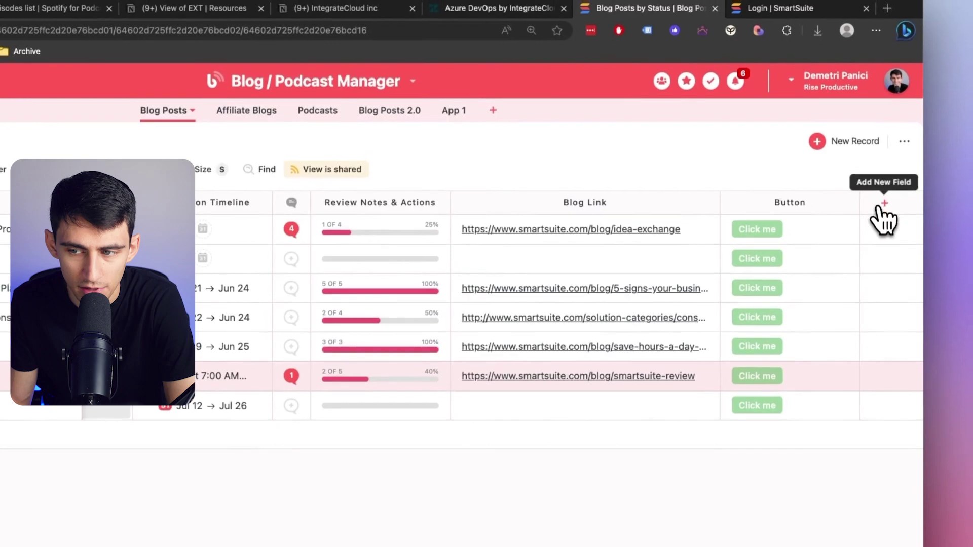
left_click(965, 39)
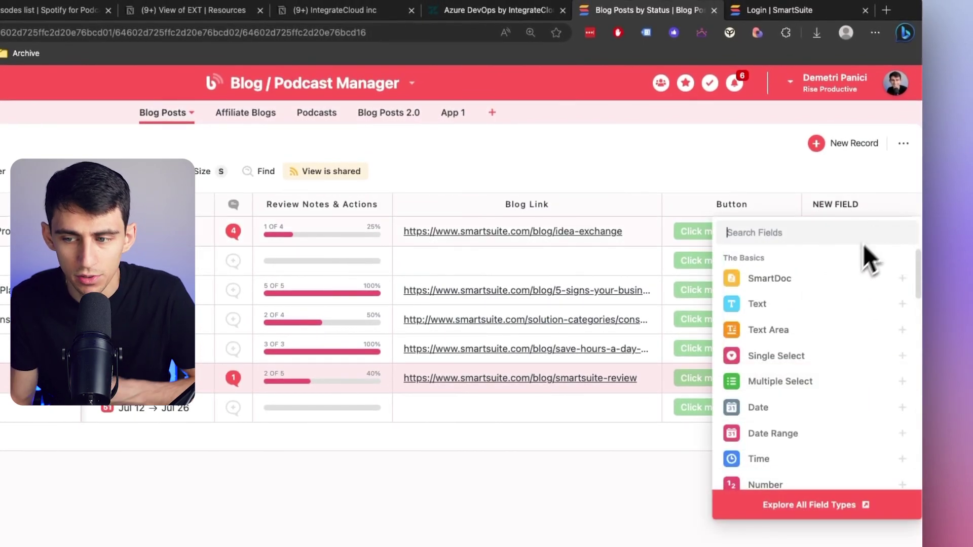
mouse_move(836, 275)
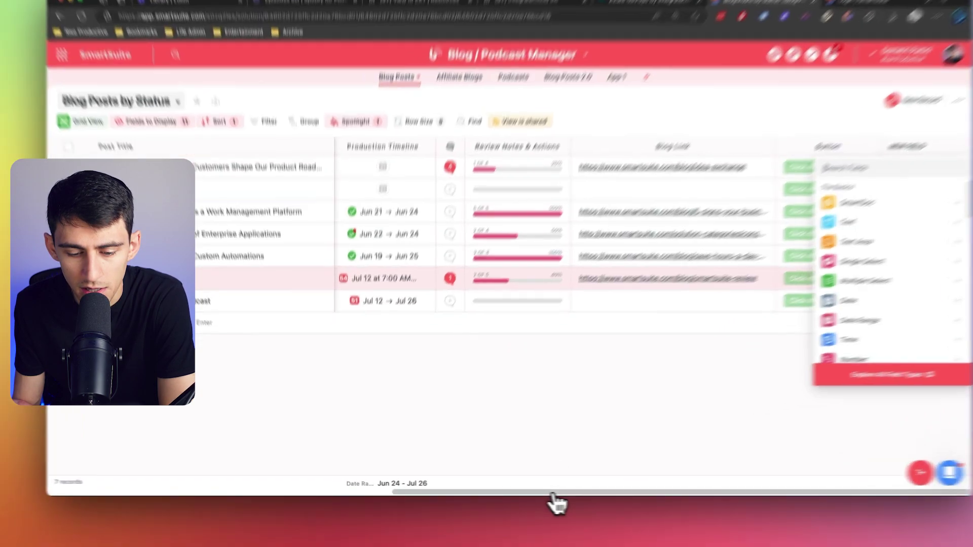
left_click_drag(558, 492, 304, 491)
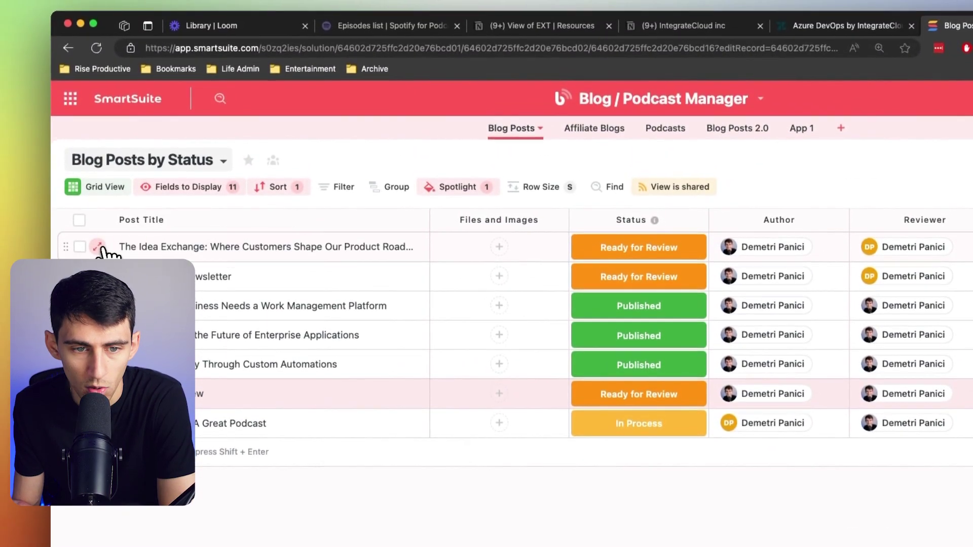
left_click(96, 235)
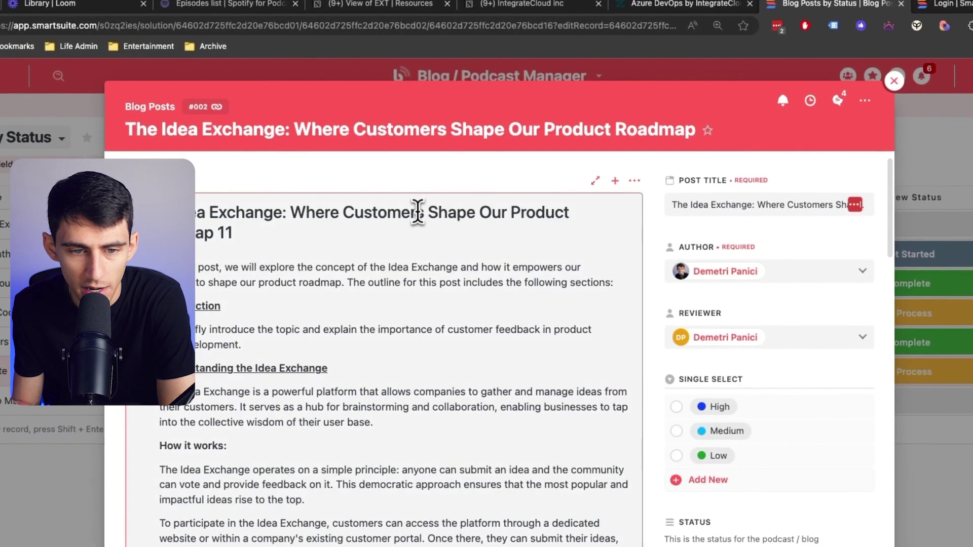
Step: Expand the Blog Post field to full width and scroll through the document
left_click(757, 204)
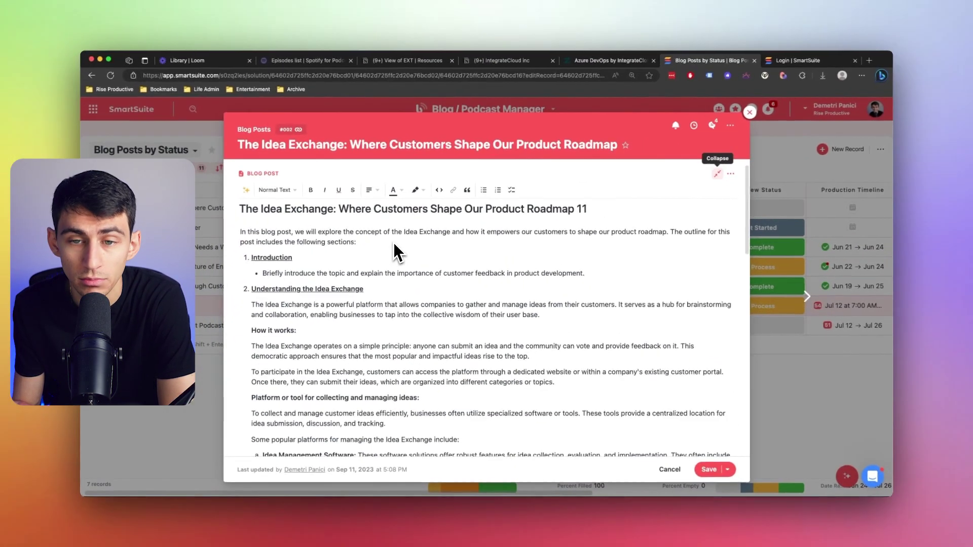
scroll(391, 242, "down", 15)
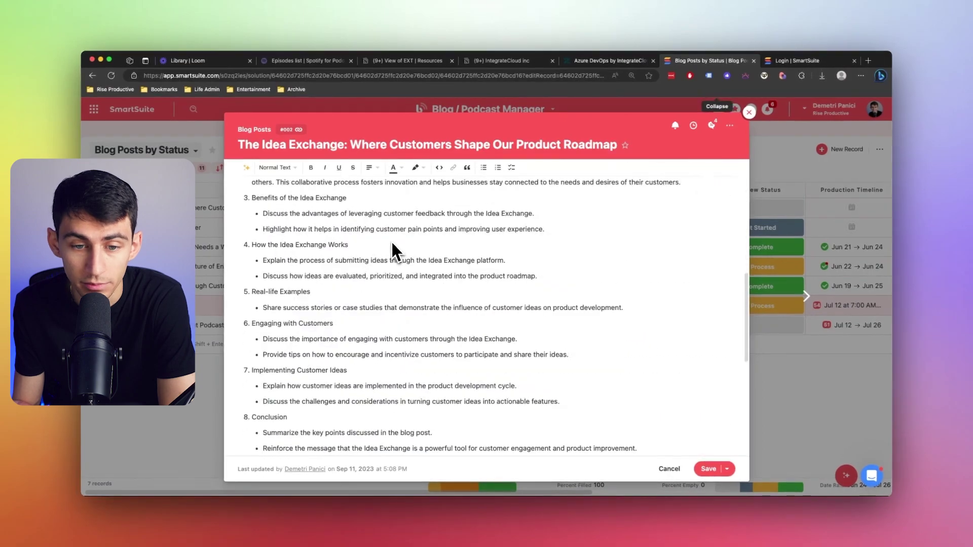
scroll(388, 241, "up", 15)
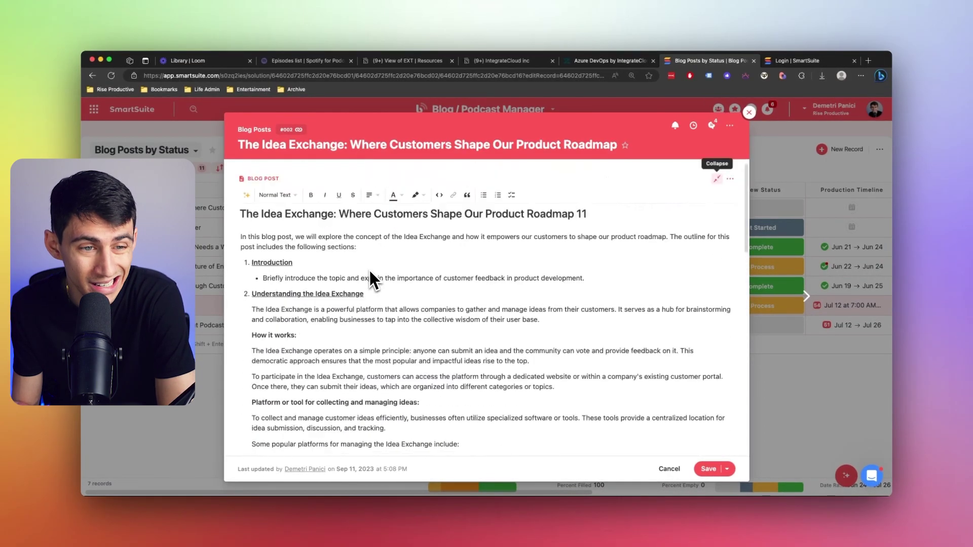
scroll(367, 269, "down", 5)
scroll(367, 267, "up", 5)
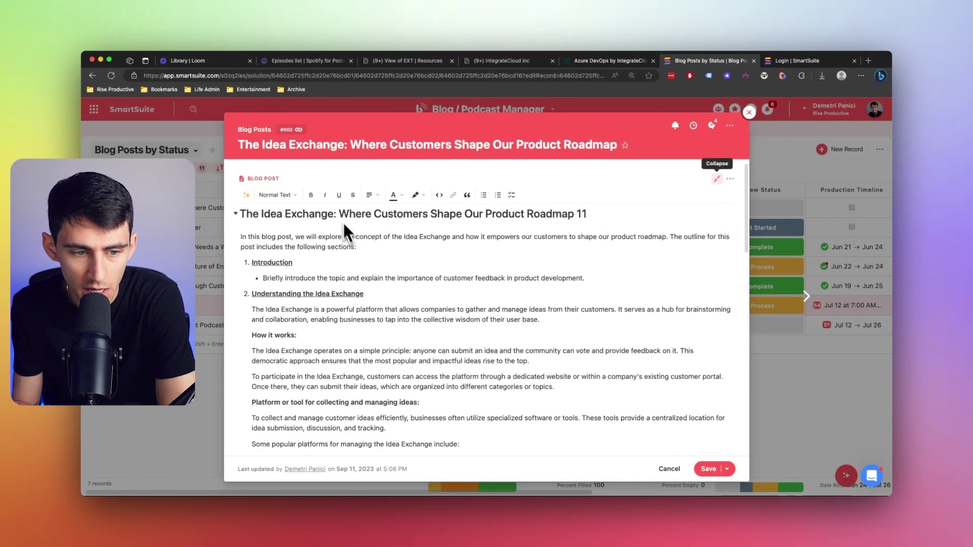
scroll(370, 269, "down", 5)
scroll(378, 272, "up", 5)
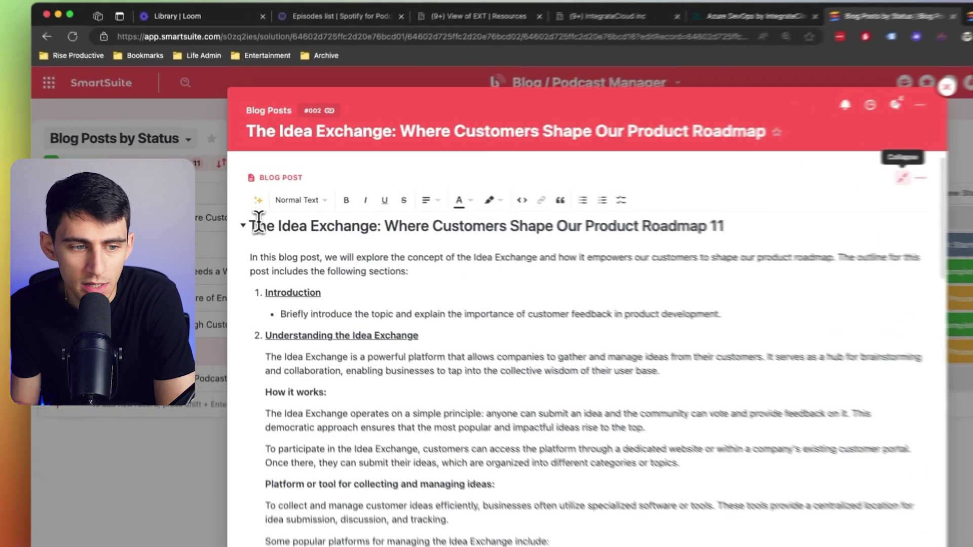
Step: Unfold the post's main heading to reveal the full Idea Exchange body text
triple_click(244, 213)
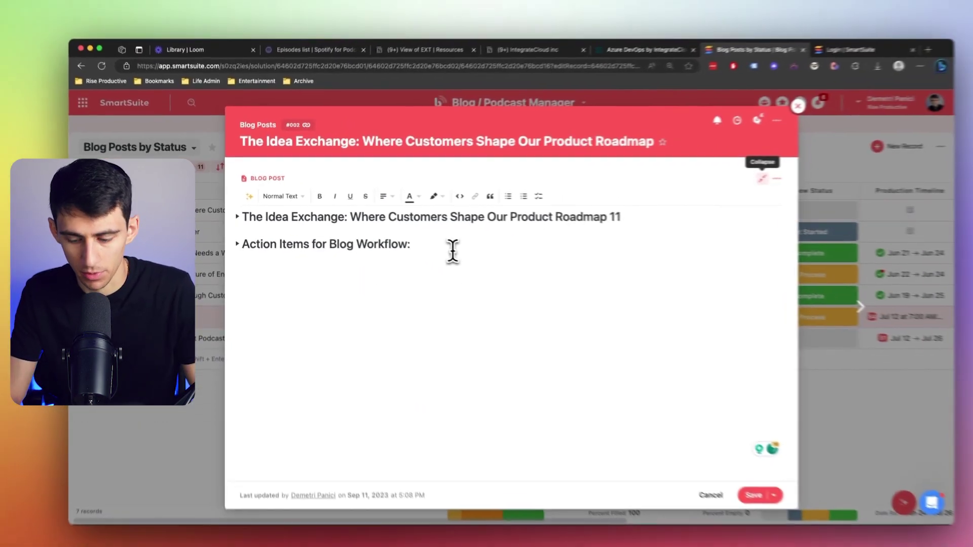
left_click(245, 230)
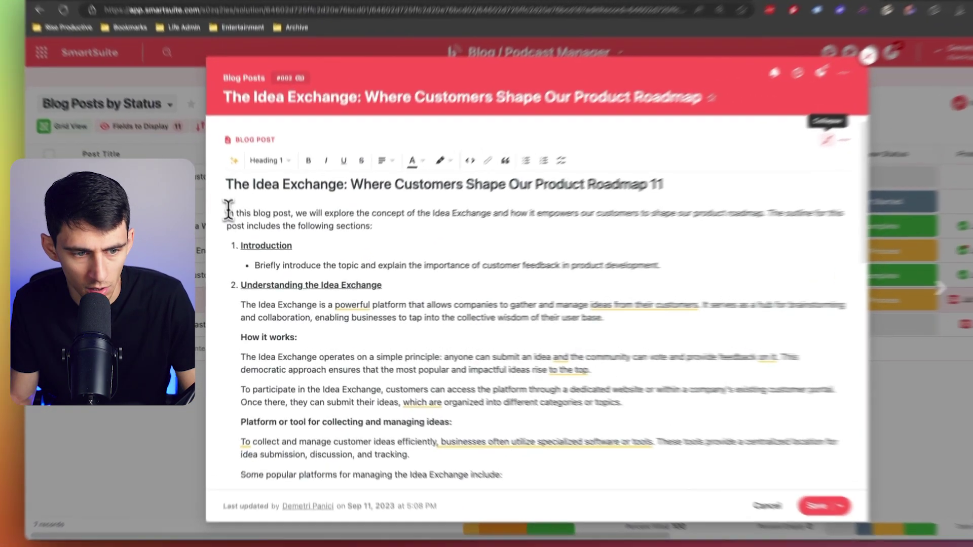
left_click_drag(243, 233, 573, 419)
left_click(463, 326)
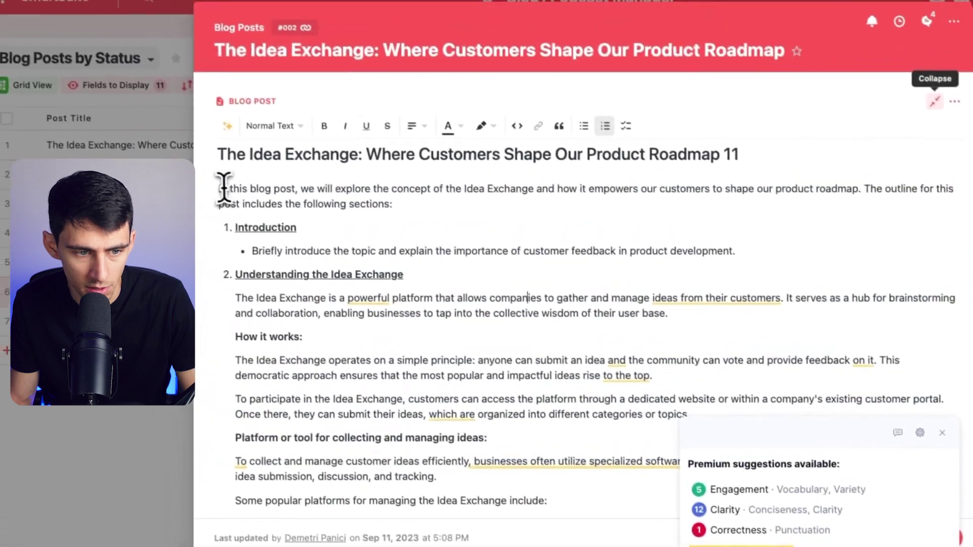
Step: Select the post body and ask SmartSuite AI for a Short summary
left_click_drag(167, 155, 667, 371)
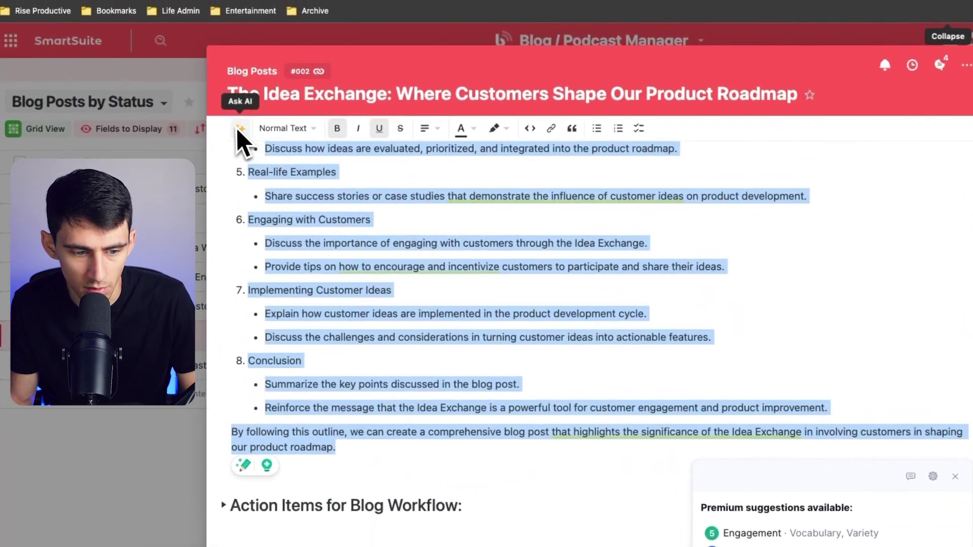
left_click(241, 128)
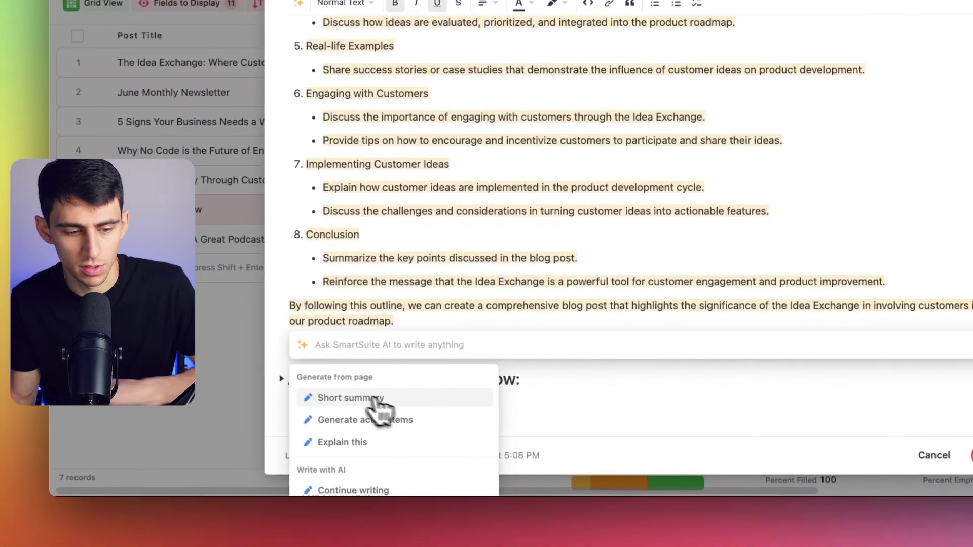
left_click(323, 536)
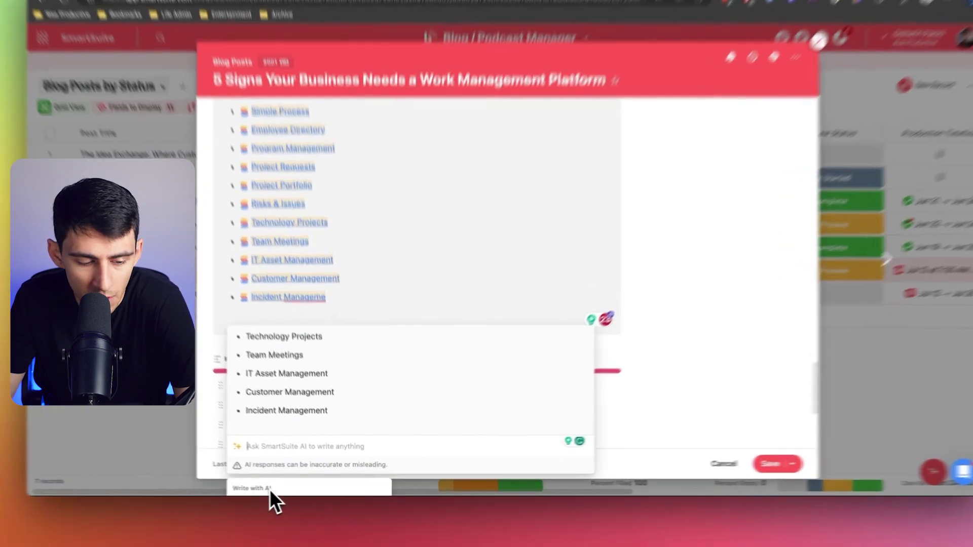
Step: Paste the AI-generated text into the Blog Post field, then cut it back out
scroll(399, 408, "down", 5)
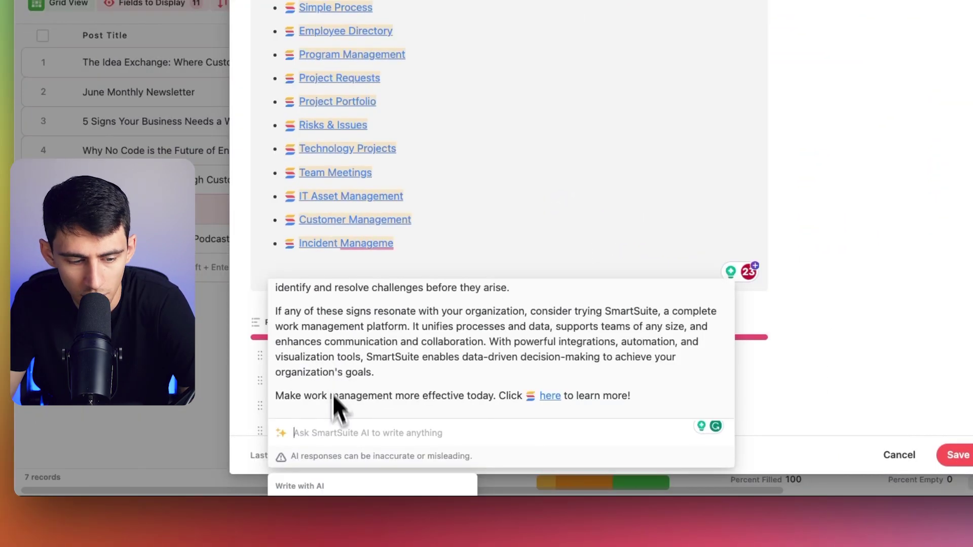
key("super+v")
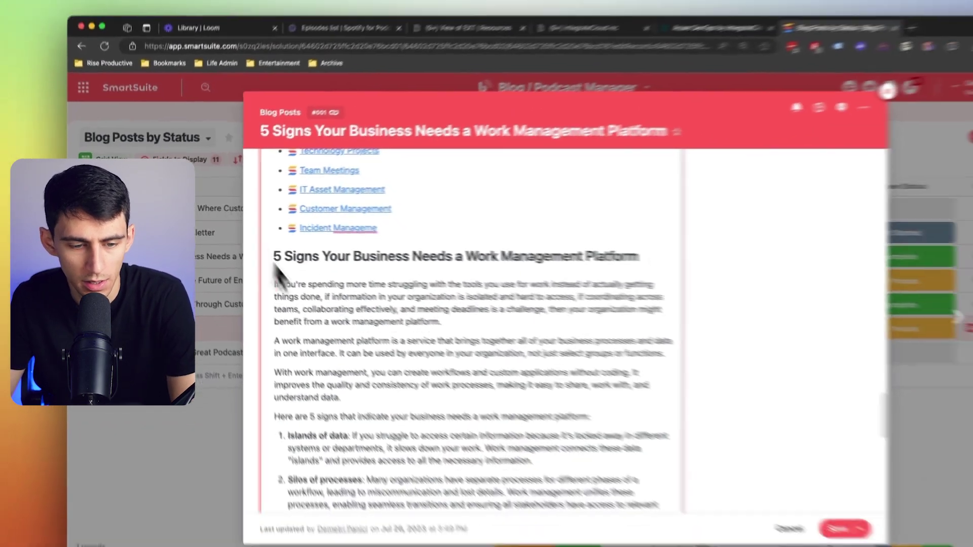
scroll(400, 263, "down", 3)
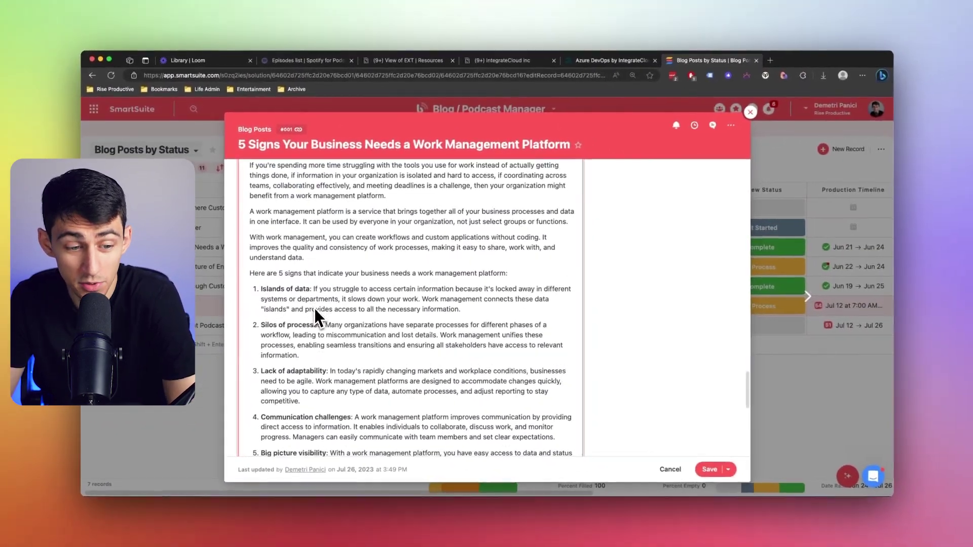
scroll(320, 325, "down", 8)
scroll(366, 322, "up", 10)
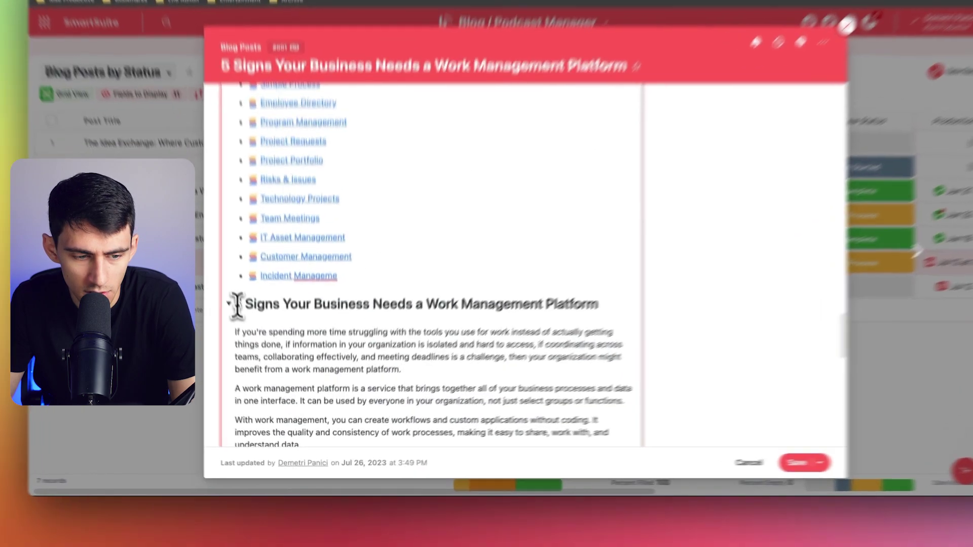
left_click_drag(253, 348, 504, 346)
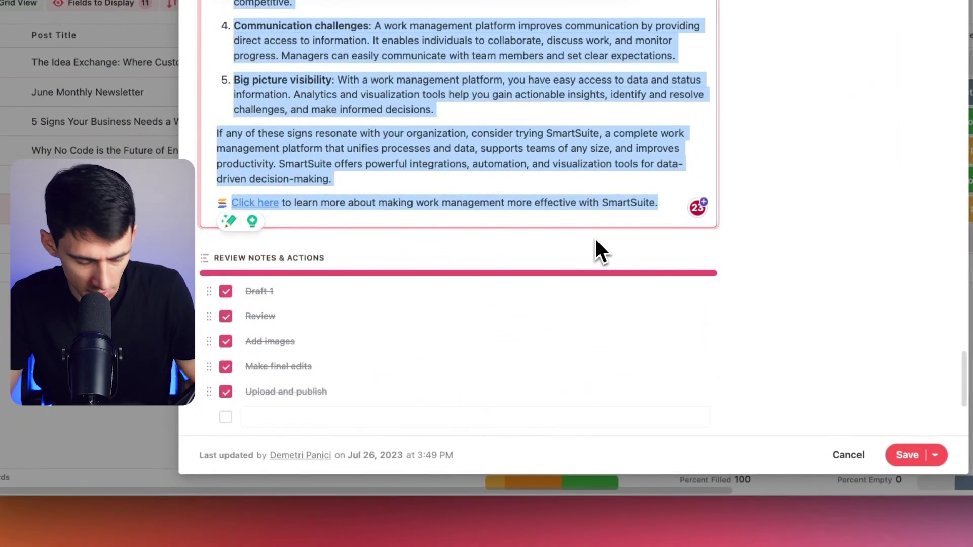
key("super+x")
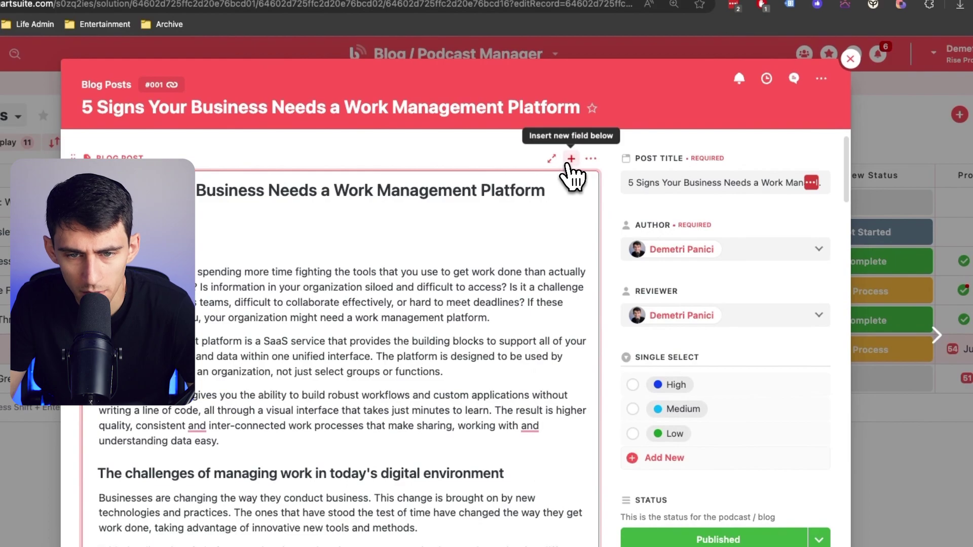
Step: Insert a SmartDoc field named 'Blog Post Summary' below Blog Post and paste the summary into it
left_click(571, 159)
left_click(628, 149)
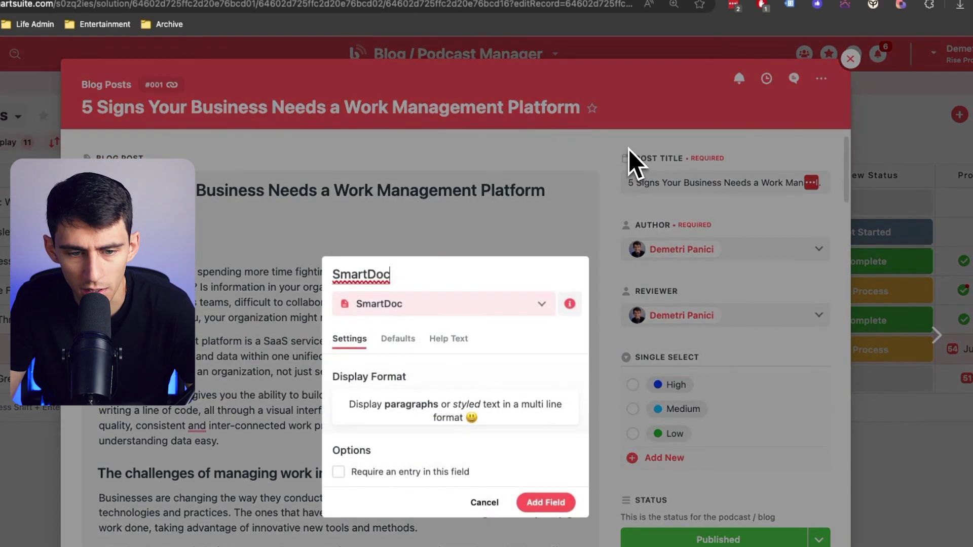
type("Blog Post Summary")
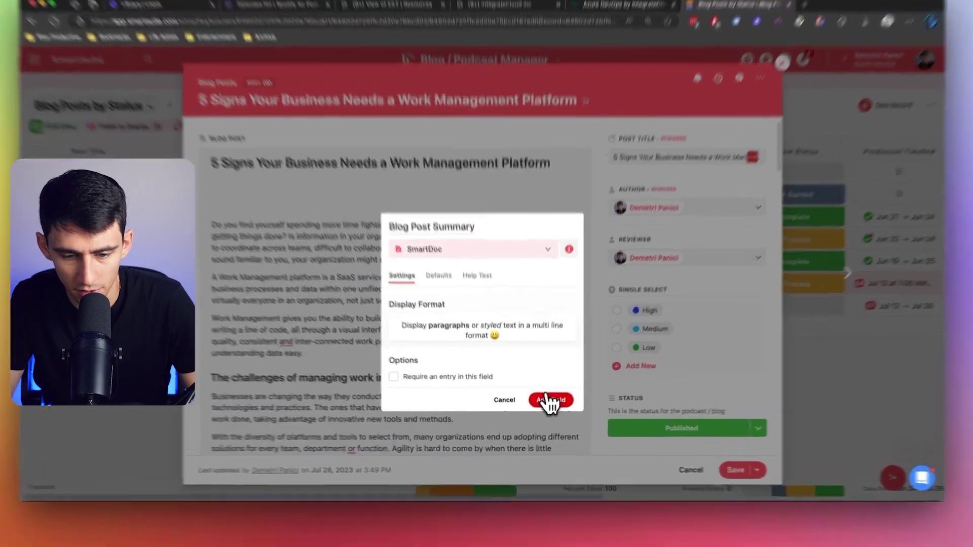
left_click(551, 400)
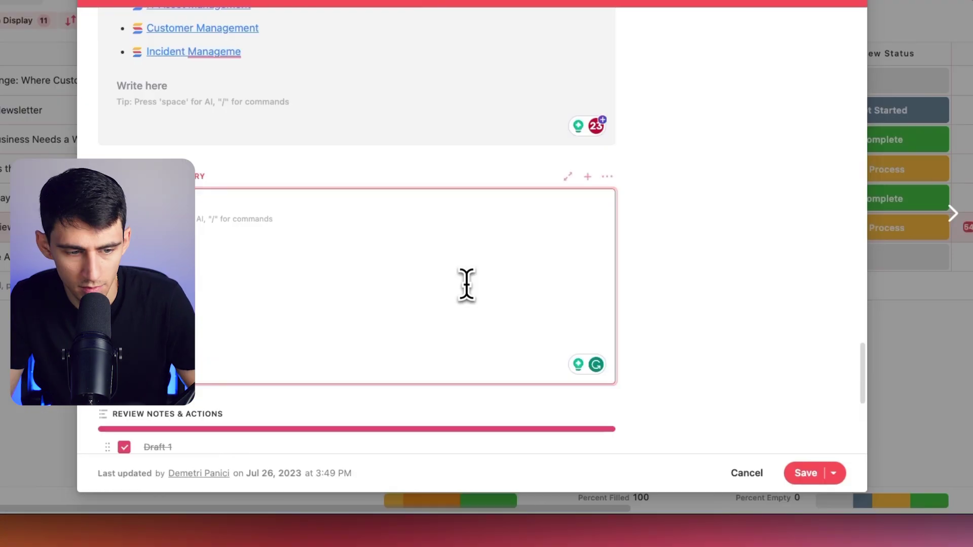
key("cmd+v")
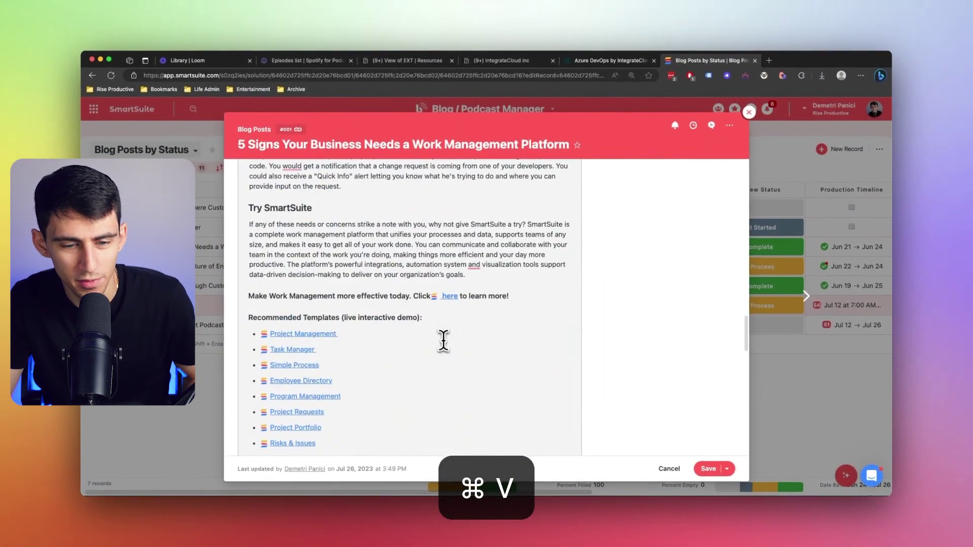
Step: Review the pasted summary in the expanded Blog Post Summary field and save the record
scroll(444, 340, "up", 20)
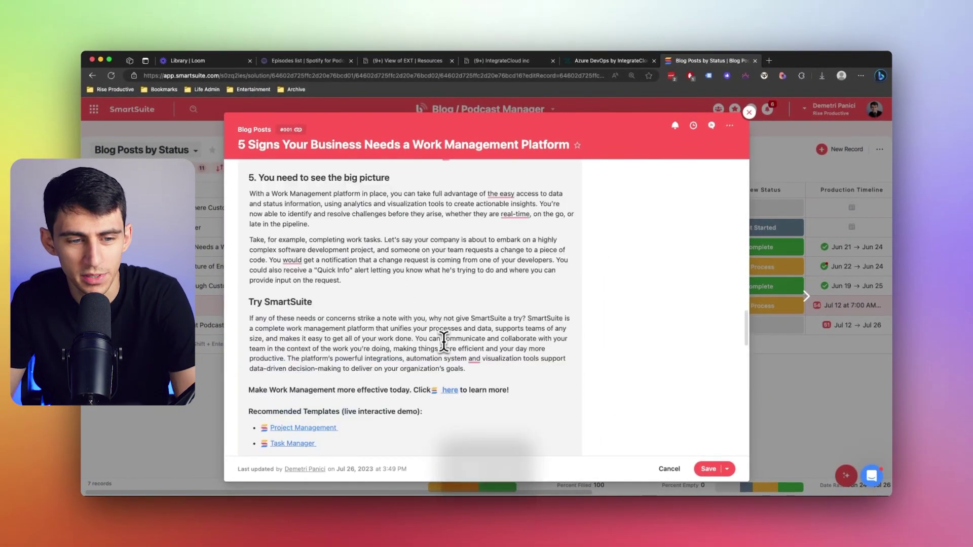
scroll(403, 304, "up", 3)
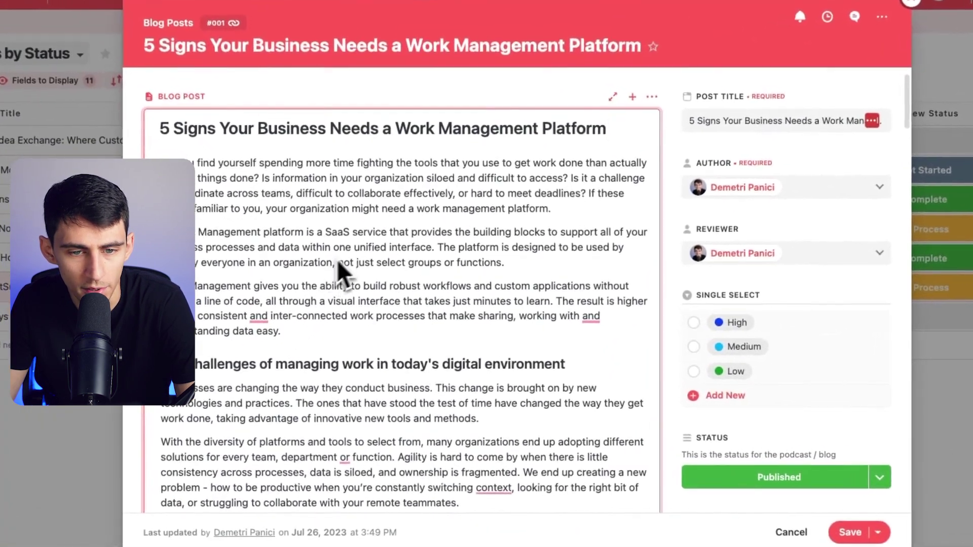
scroll(341, 272, "down", 20)
scroll(446, 257, "up", 5)
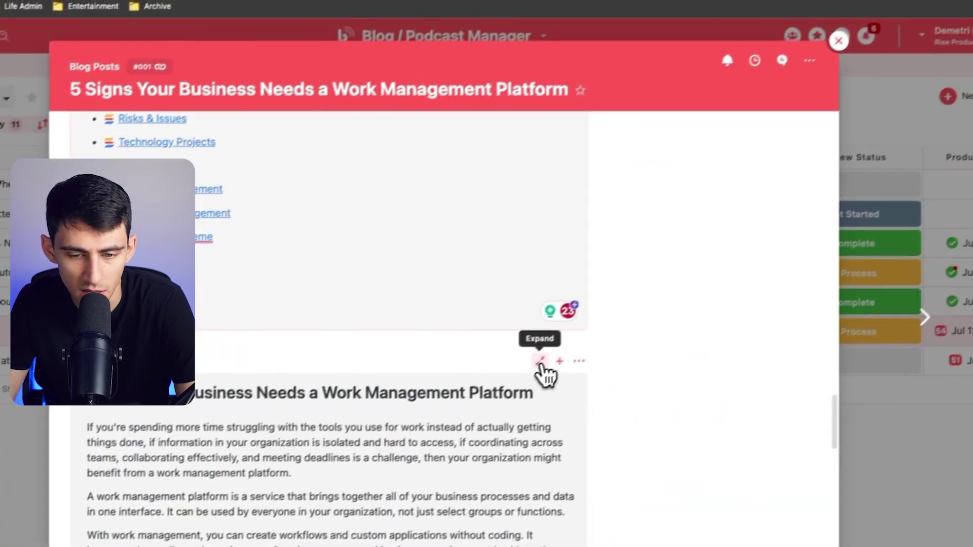
left_click(613, 317)
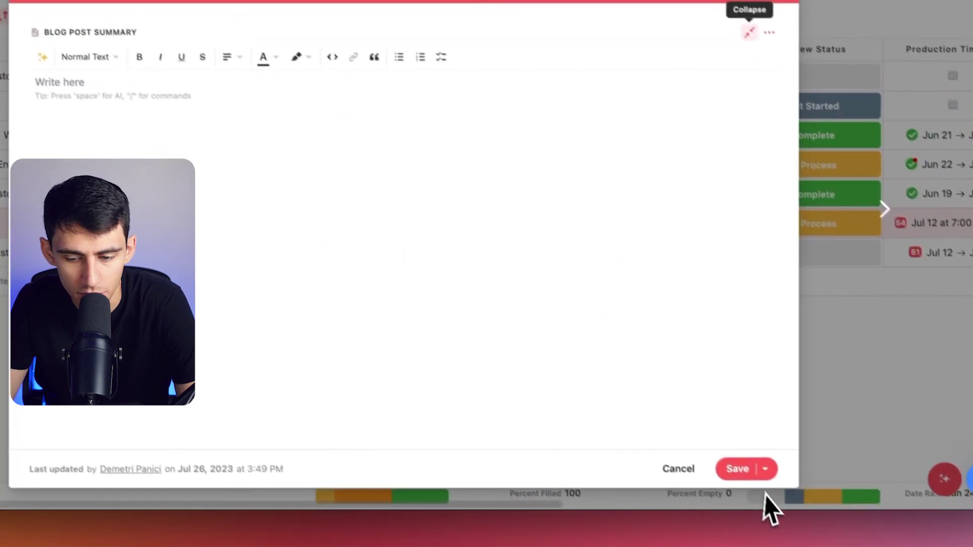
left_click(739, 466)
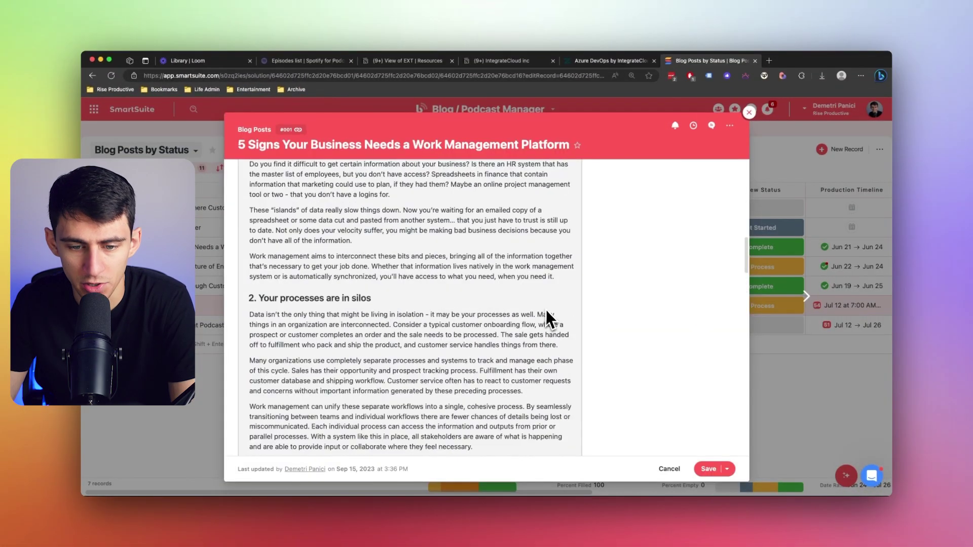
scroll(547, 312, "up", 15)
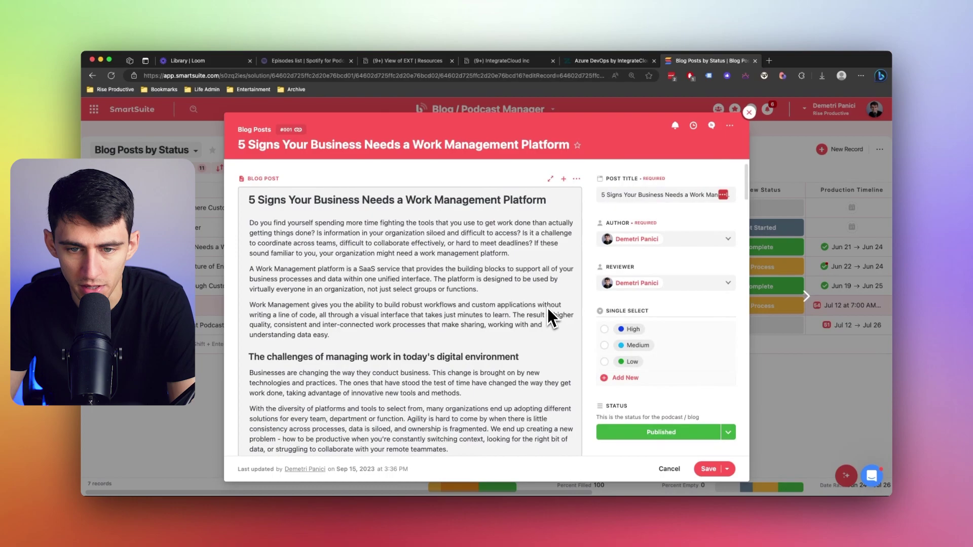
Step: Open Edit Field Permissions for the Blog Post field
left_click(551, 179)
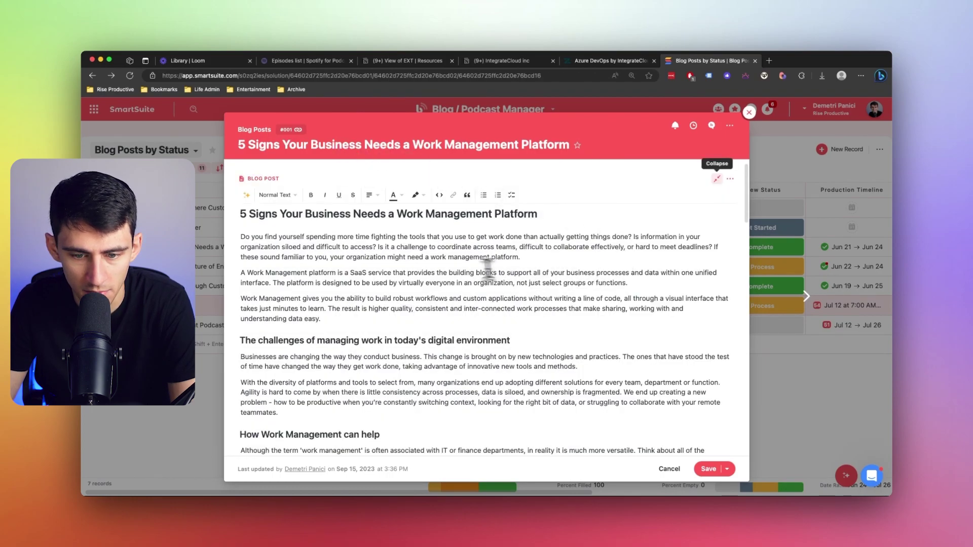
left_click(717, 179)
left_click(575, 179)
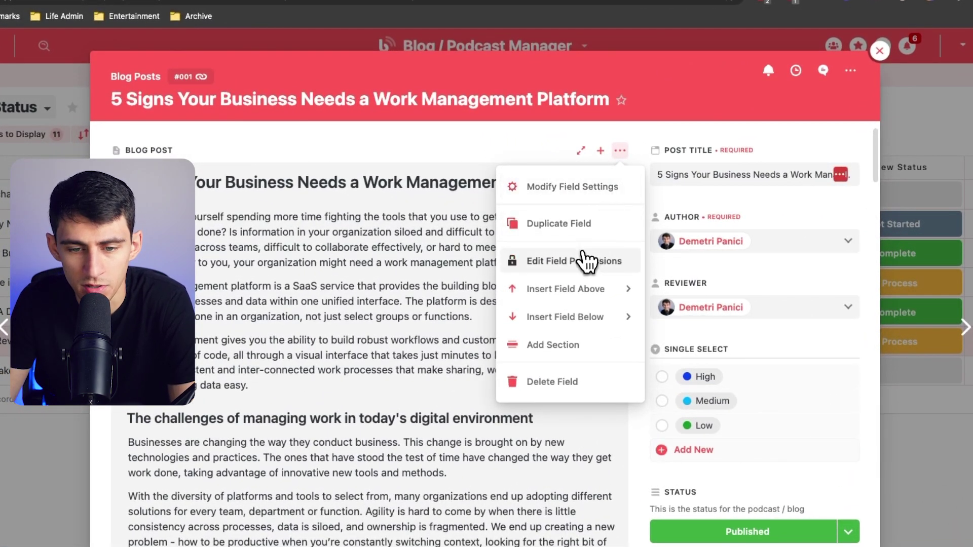
left_click(587, 261)
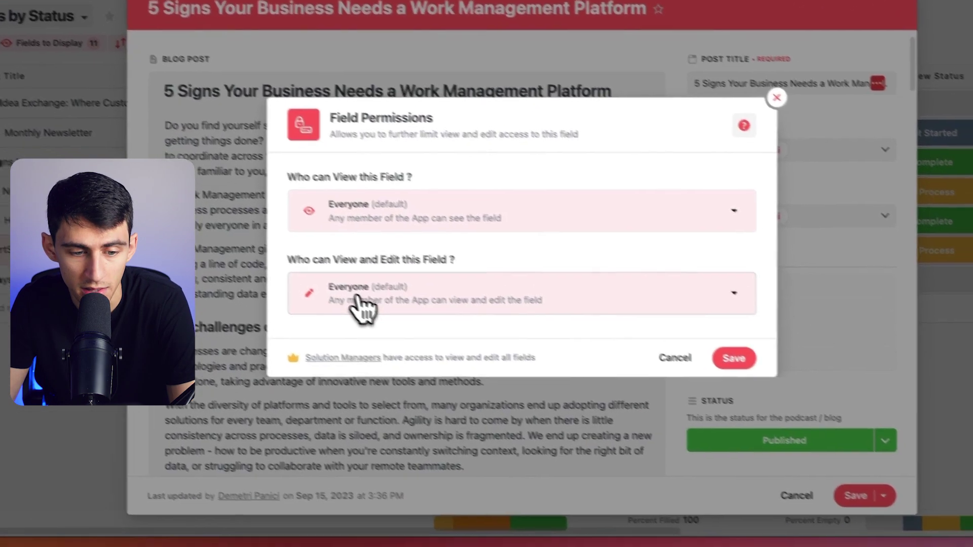
Step: Limit Blog Post editing to Selected Members or Teams, keeping only the Content Squad team
left_click(390, 303)
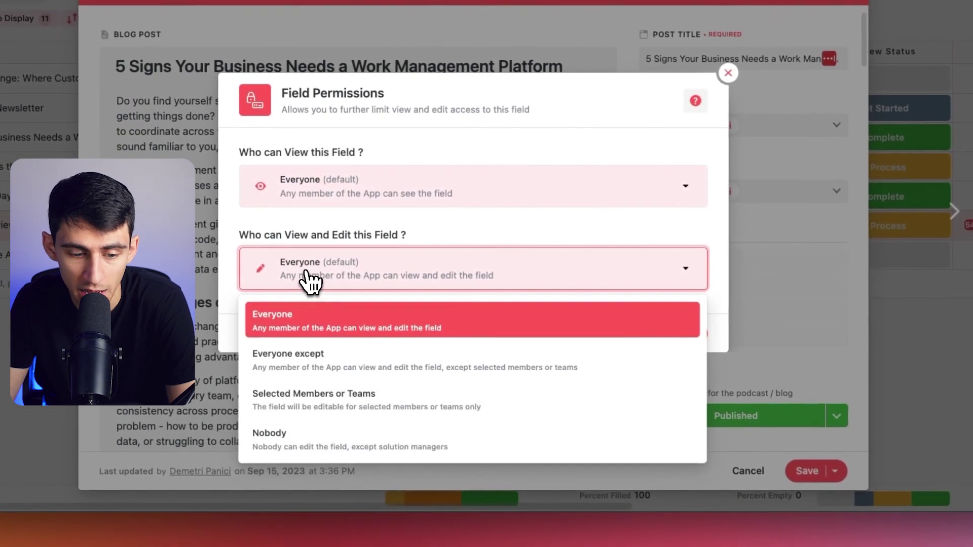
left_click(370, 306)
left_click(307, 281)
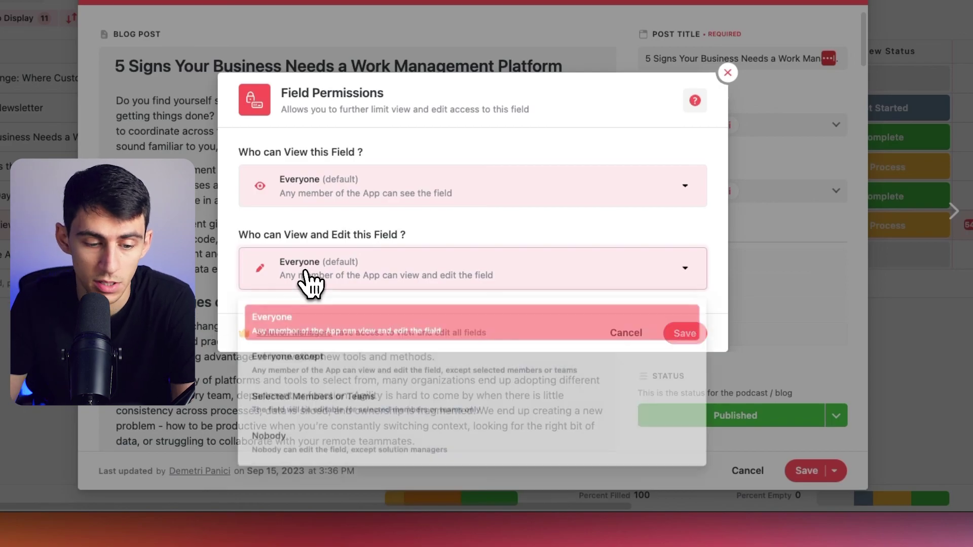
left_click(306, 282)
left_click(307, 282)
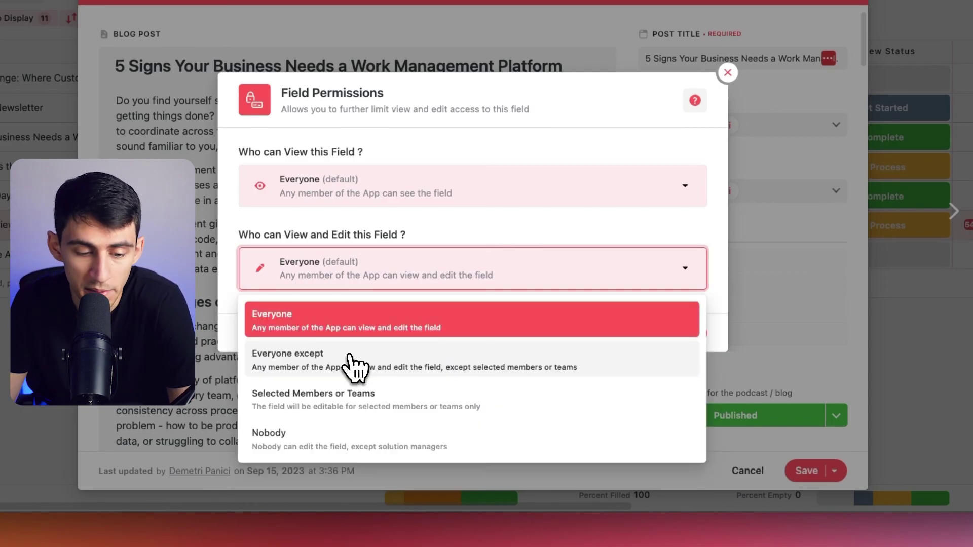
left_click(363, 403)
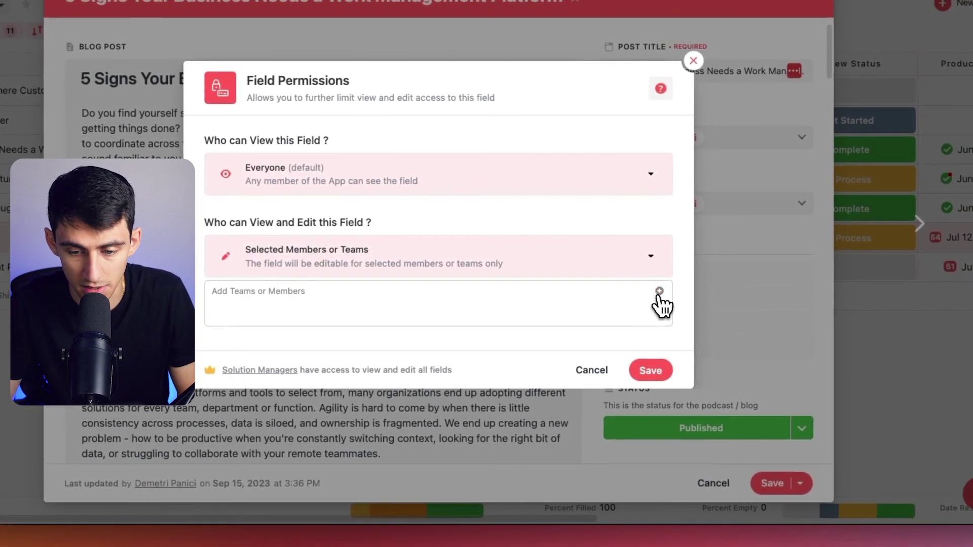
left_click(694, 279)
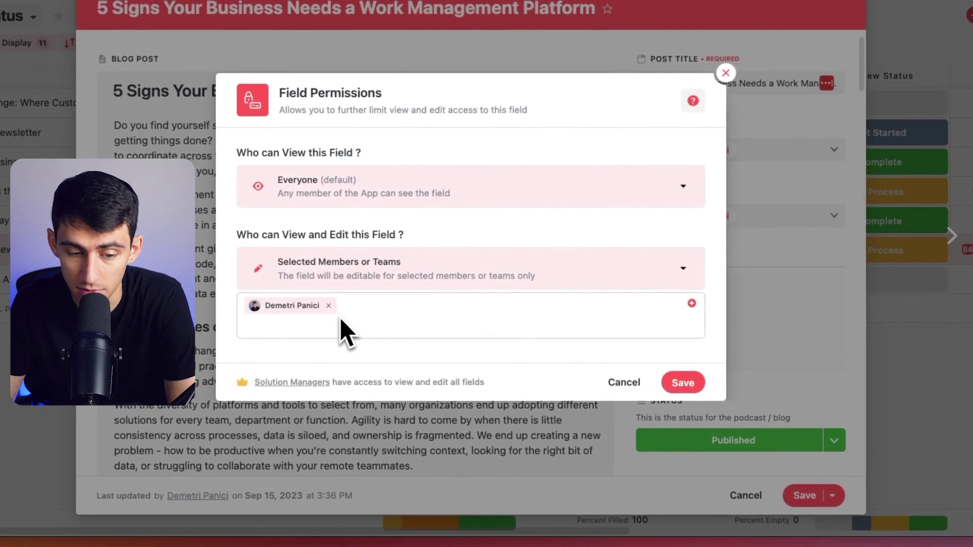
left_click(296, 294)
left_click(693, 303)
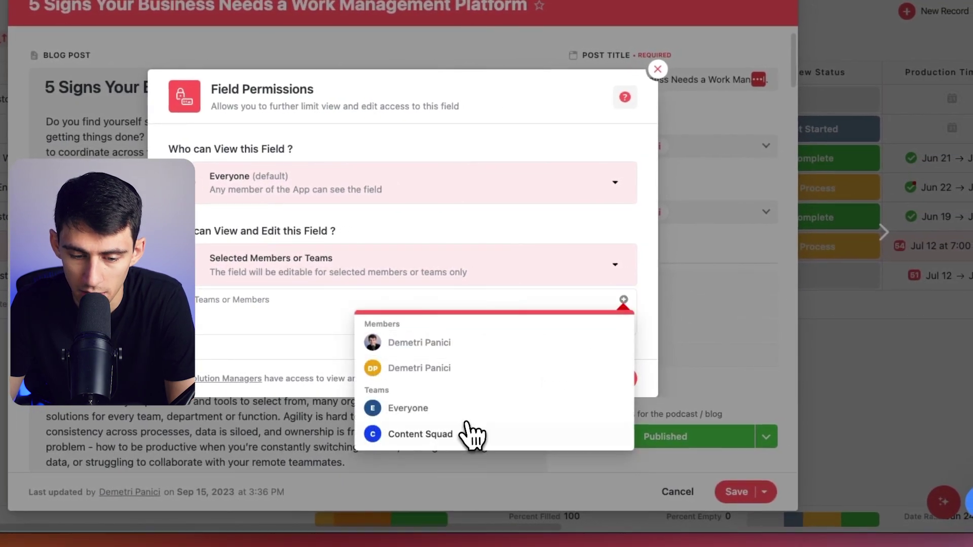
left_click(380, 244)
left_click(380, 244)
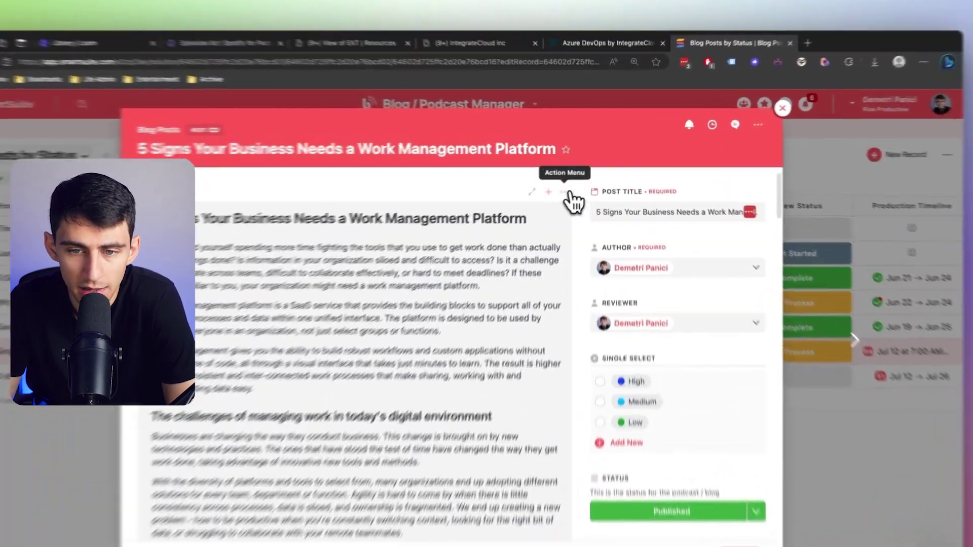
left_click(577, 179)
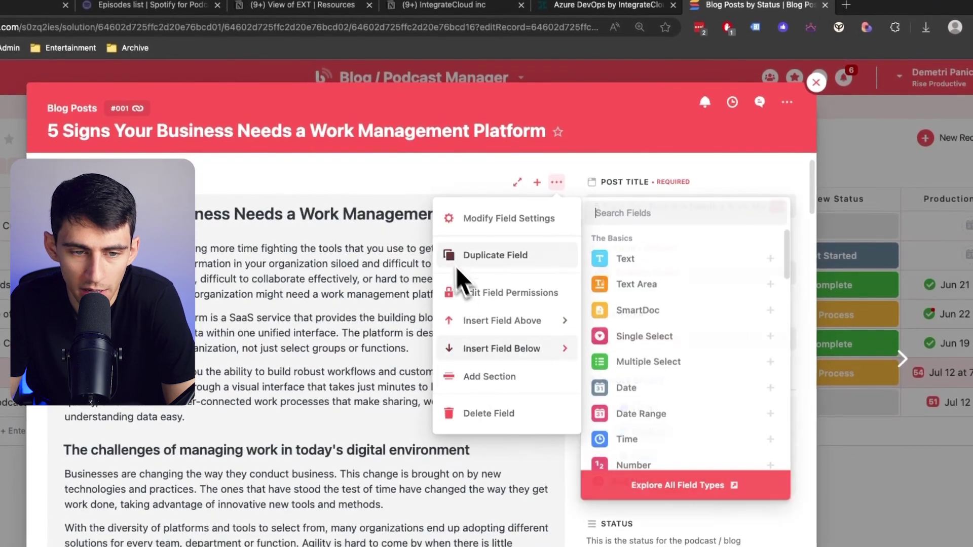
left_click(391, 217)
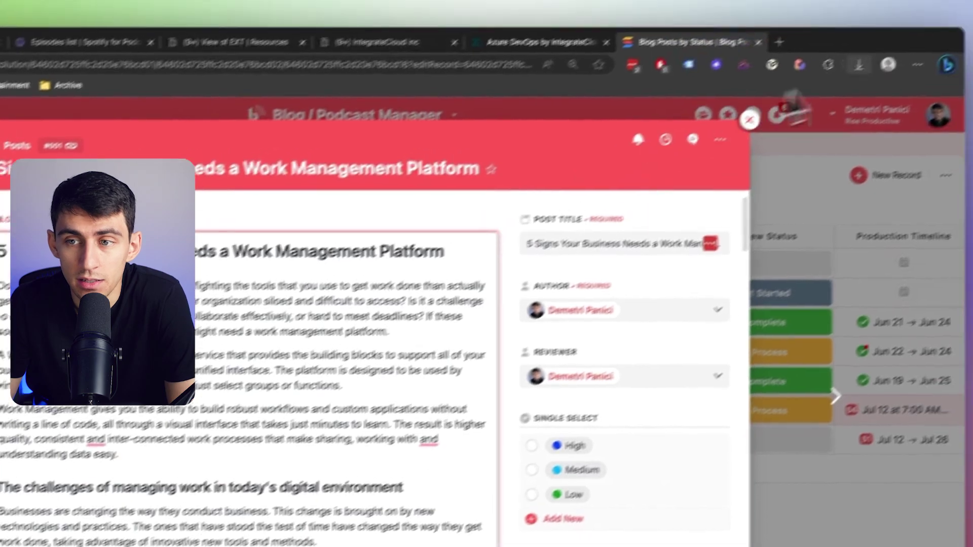
scroll(355, 354, "down", 5)
scroll(365, 334, "up", 5)
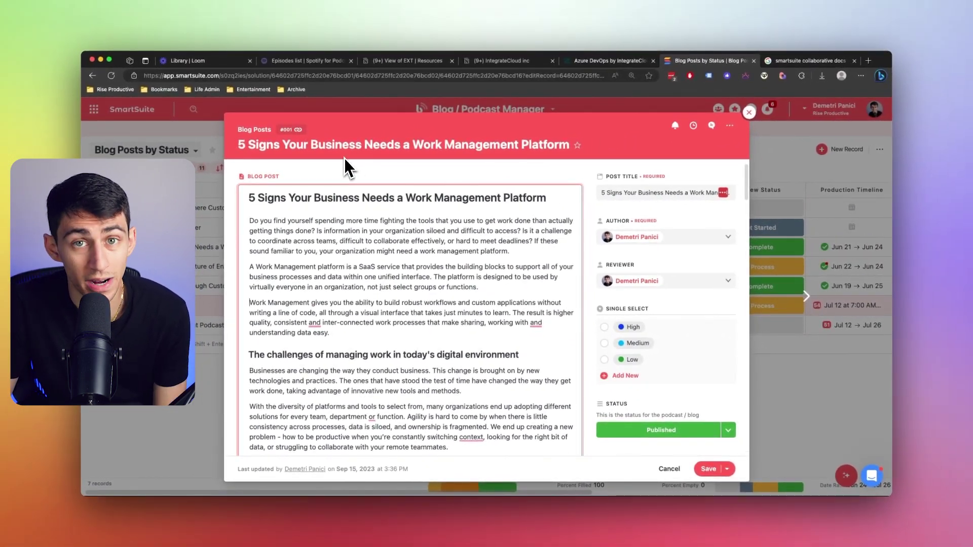
scroll(430, 413, "down", 15)
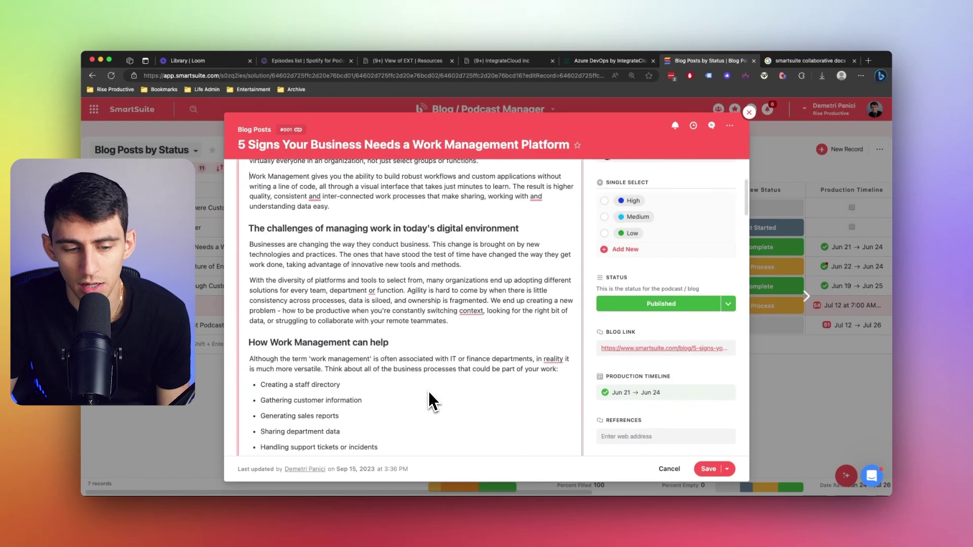
scroll(436, 400, "down", 5)
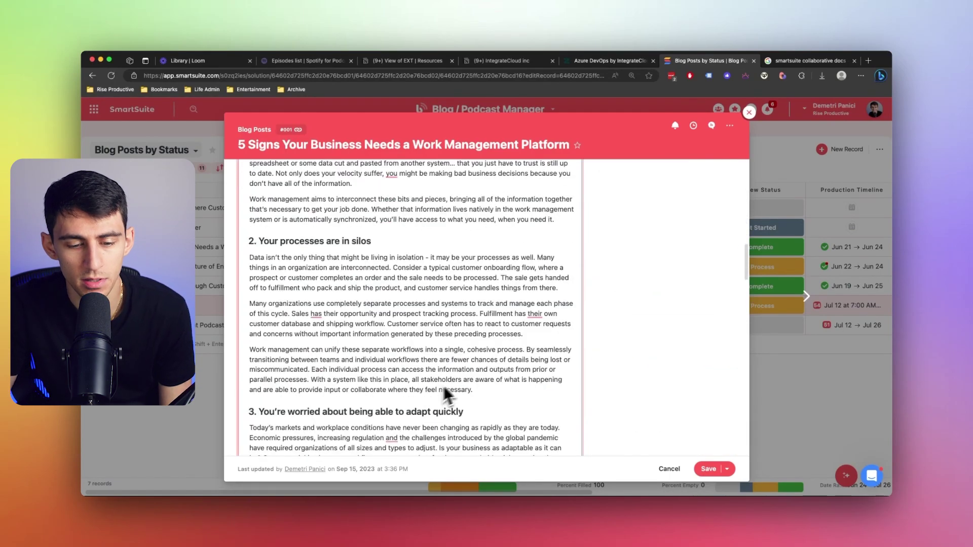
scroll(552, 324, "up", 20)
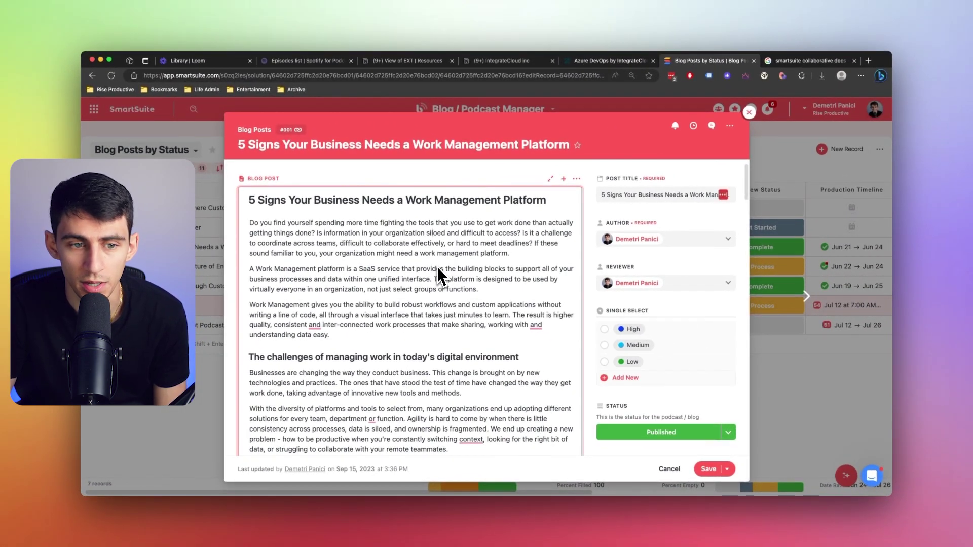
Step: Expand the Blog Post field to full width and look over its action menu
left_click(550, 178)
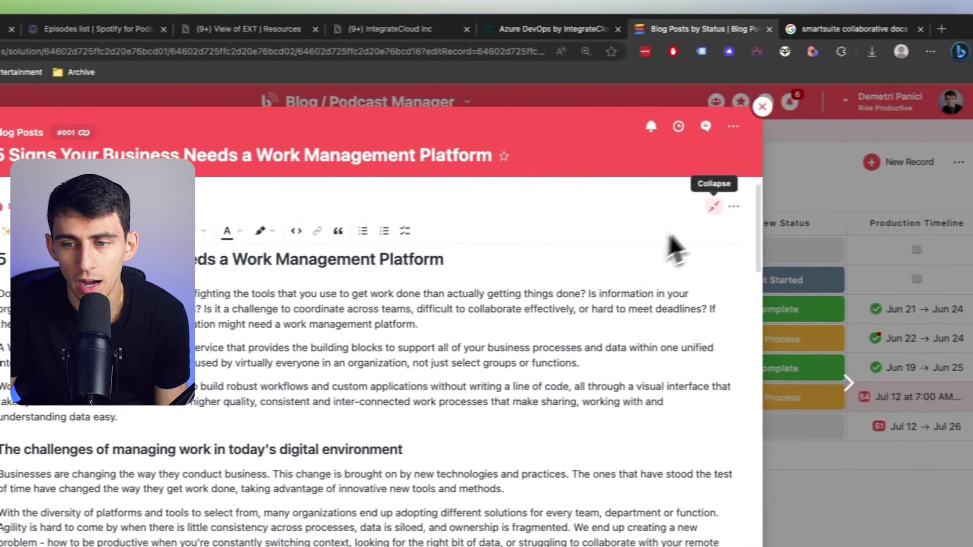
left_click(916, 202)
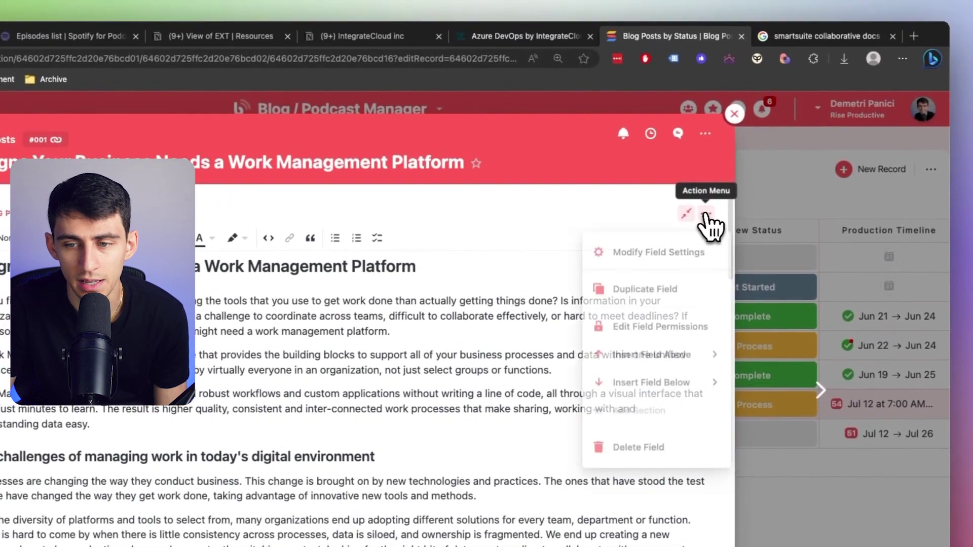
left_click(507, 268)
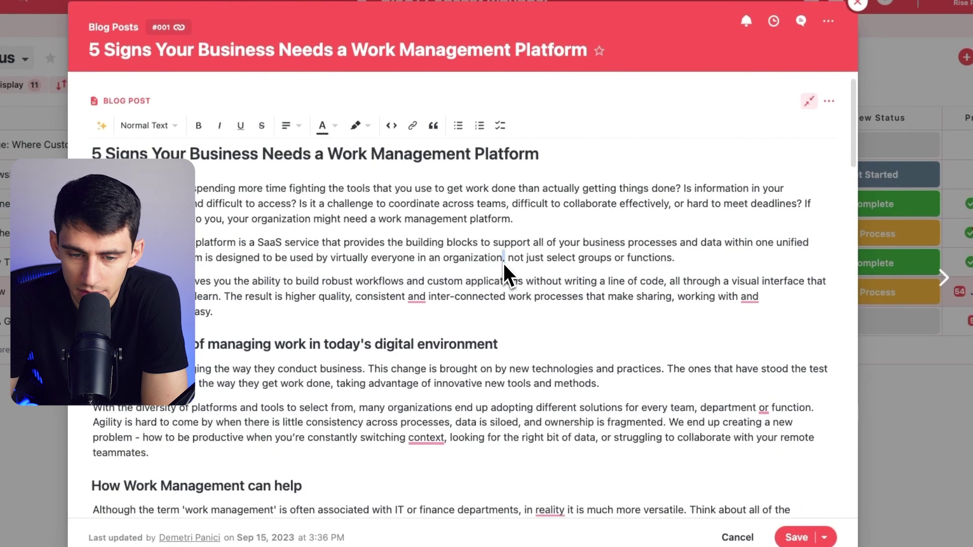
Step: Add an empty line after the SaaS platform paragraph and type / for insert commands
triple_click(503, 263)
left_click(512, 296)
left_click(518, 310)
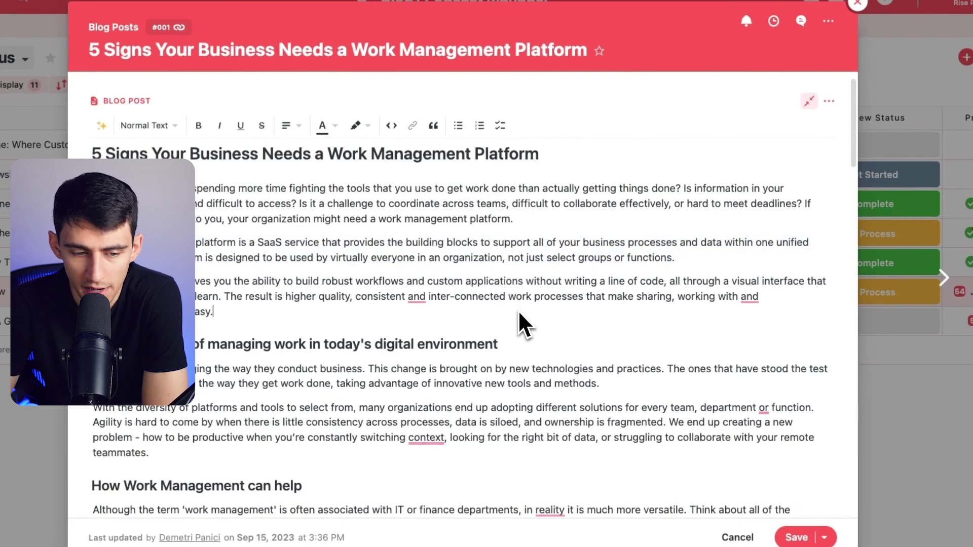
key("Return")
type("/")
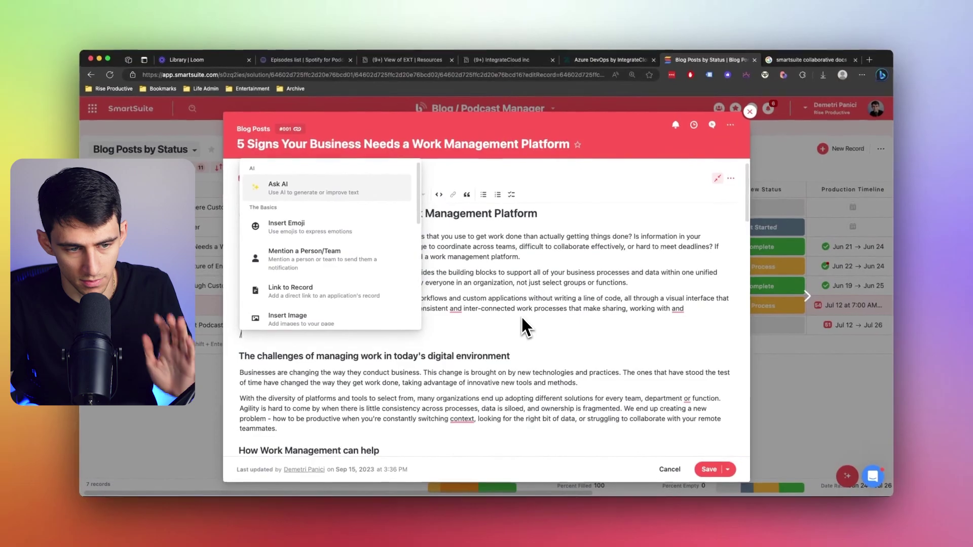